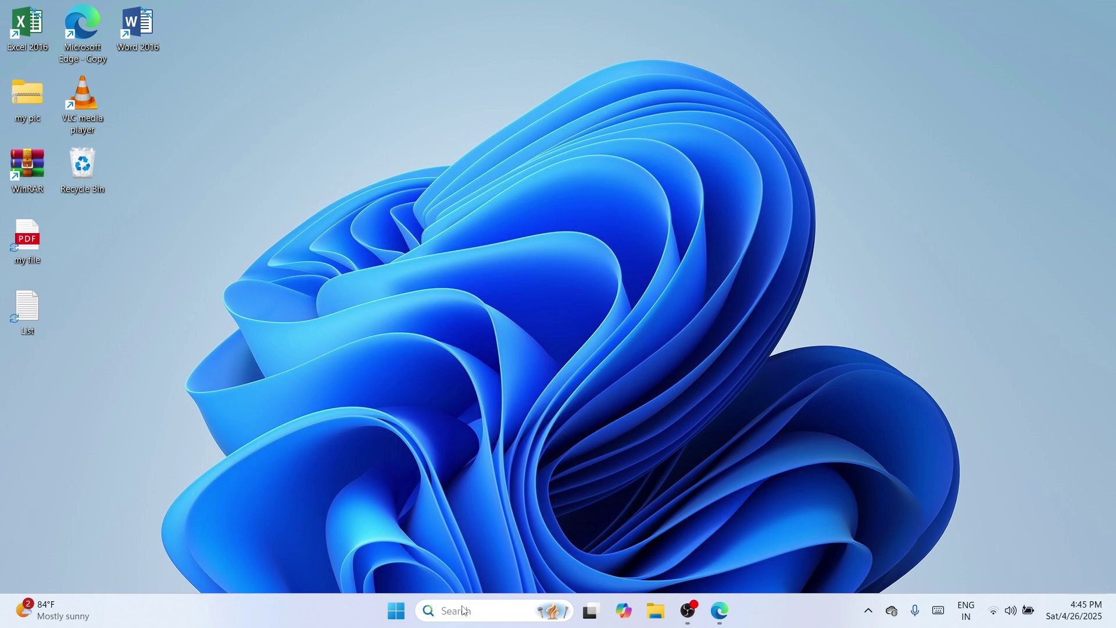
- Find and open Notepad through the Windows search and shift its empty window slightly on the desktop
{"action": "left_click", "coordinate": [454, 611]}
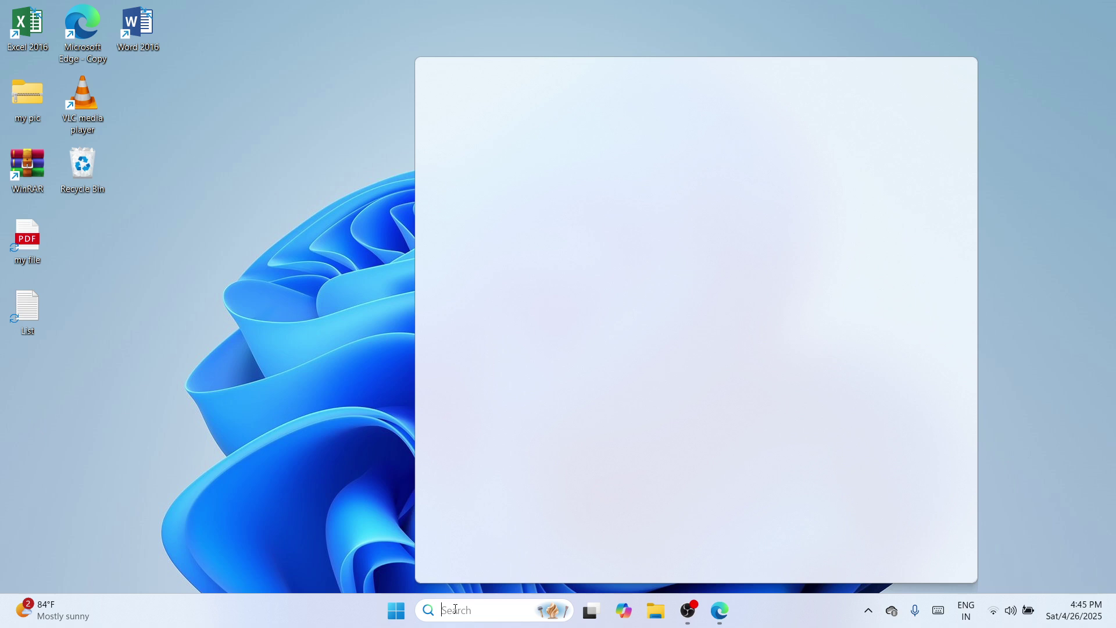
{"action": "type", "text": "notepad"}
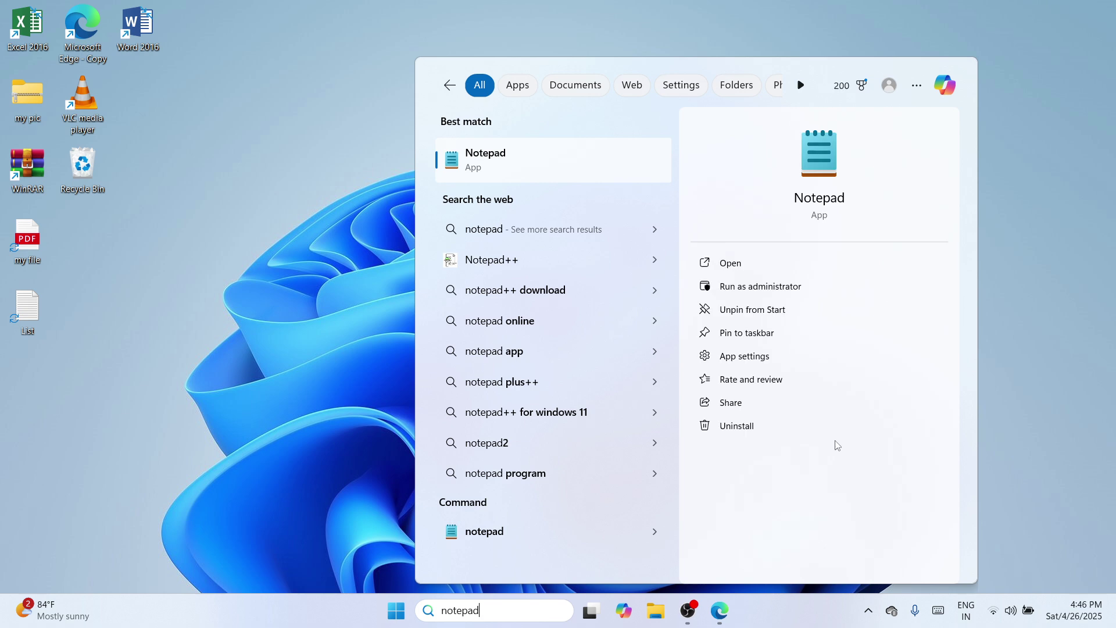
{"action": "left_click", "coordinate": [768, 267]}
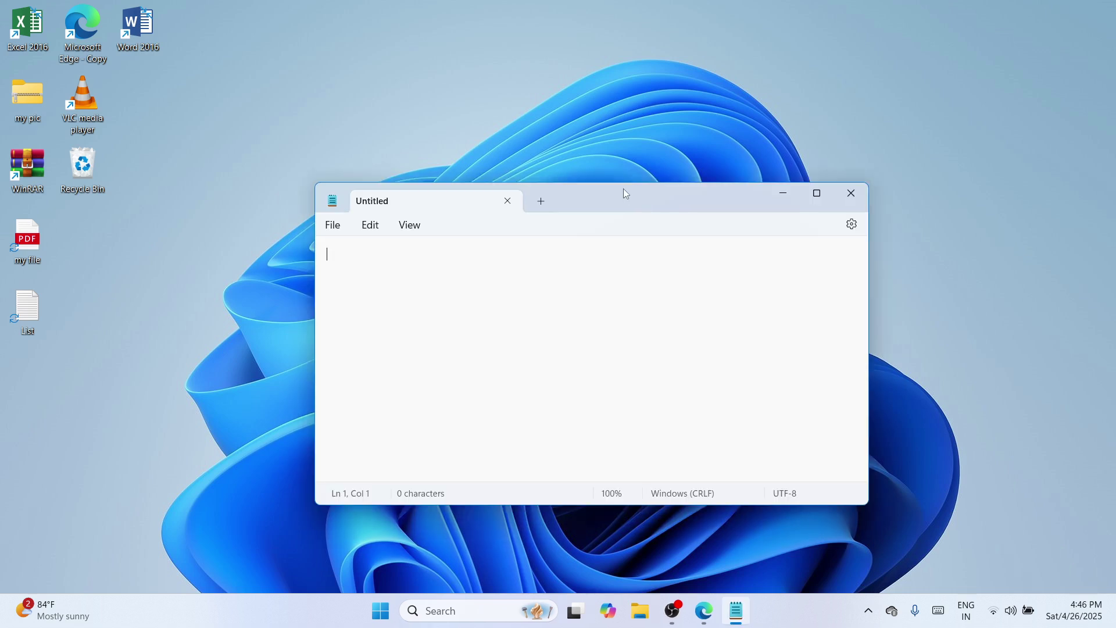
{"action": "left_click_drag", "start_coordinate": [621, 199], "coordinate": [600, 189]}
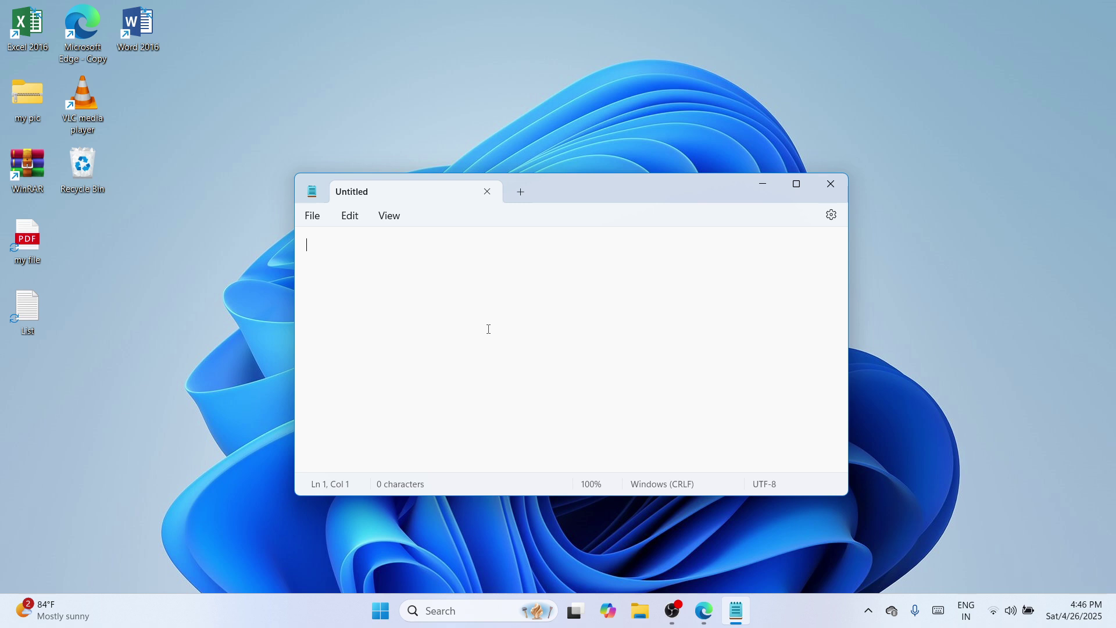
- Write "alt + 0176" on the first line of the Notepad document and 40° a few lines below it
{"action": "type", "text": "alt"}
{"action": "type", "text": "+ 0176"}
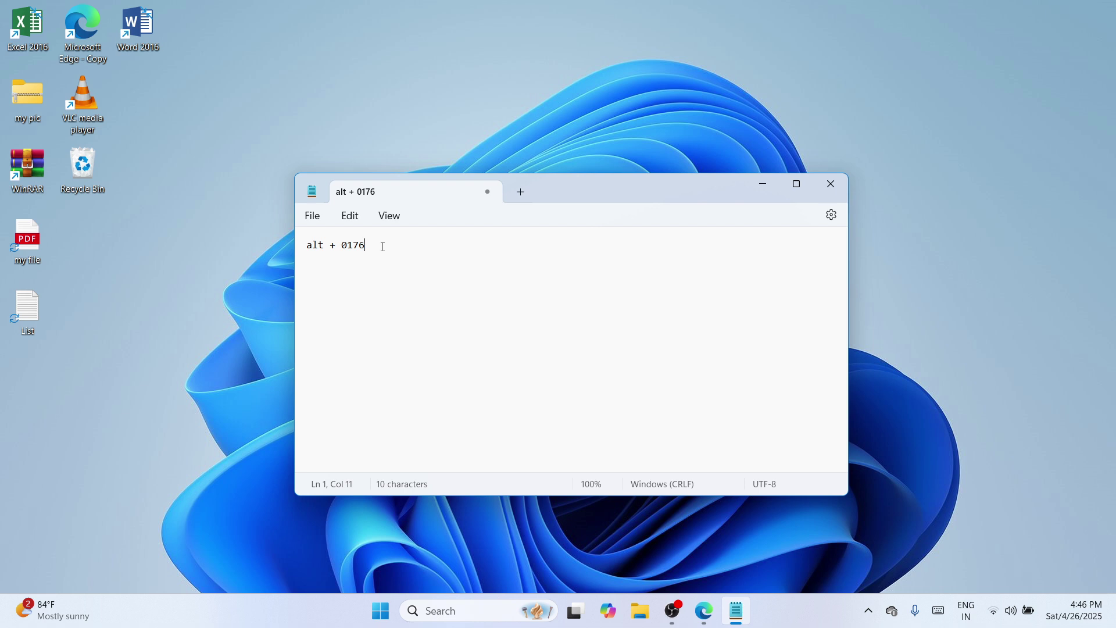
{"action": "key", "text": "Return"}
{"action": "key", "text": "Return"}
{"action": "key", "text": "Return"}
{"action": "key", "text": "Return"}
{"action": "type", "text": "40"}
{"action": "type", "text": "°"}
{"action": "key", "text": "BackSpace"}
{"action": "left_click", "coordinate": [345, 294]}
- Open the On-Screen Keyboard through a Windows search for "onscreen", look at its key layout, and close it
{"action": "left_click", "coordinate": [433, 609]}
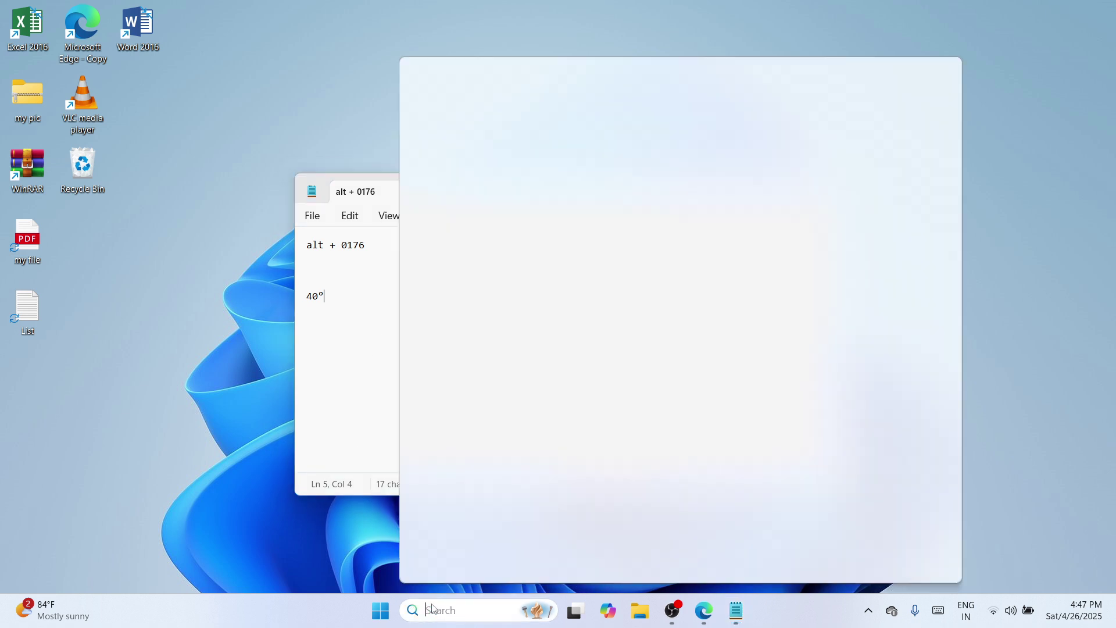
{"action": "type", "text": "onscreen"}
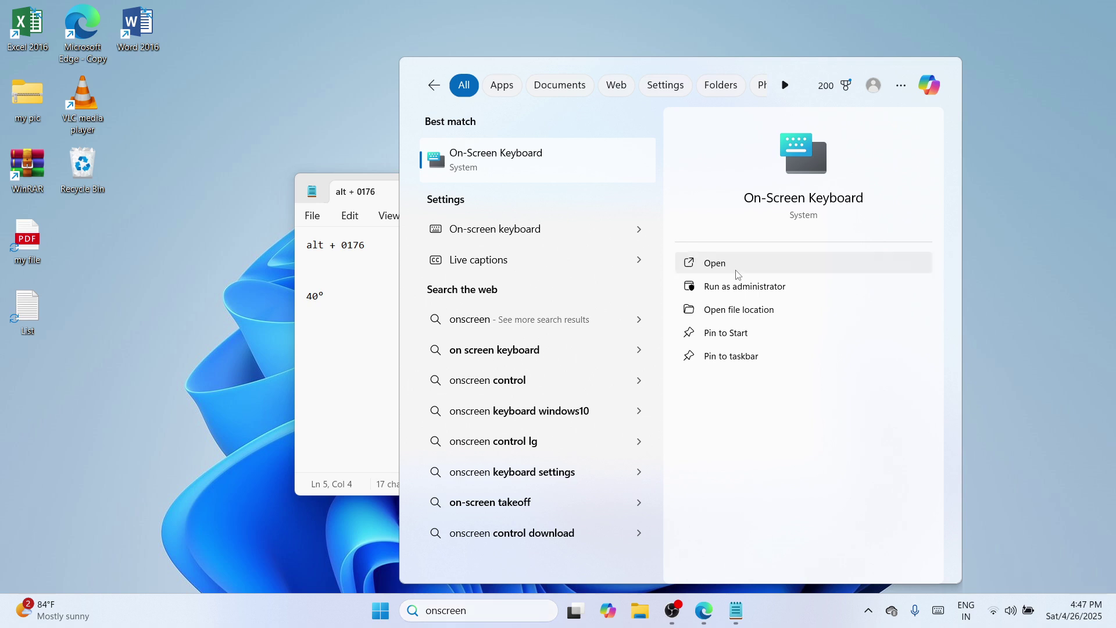
{"action": "left_click", "coordinate": [726, 263]}
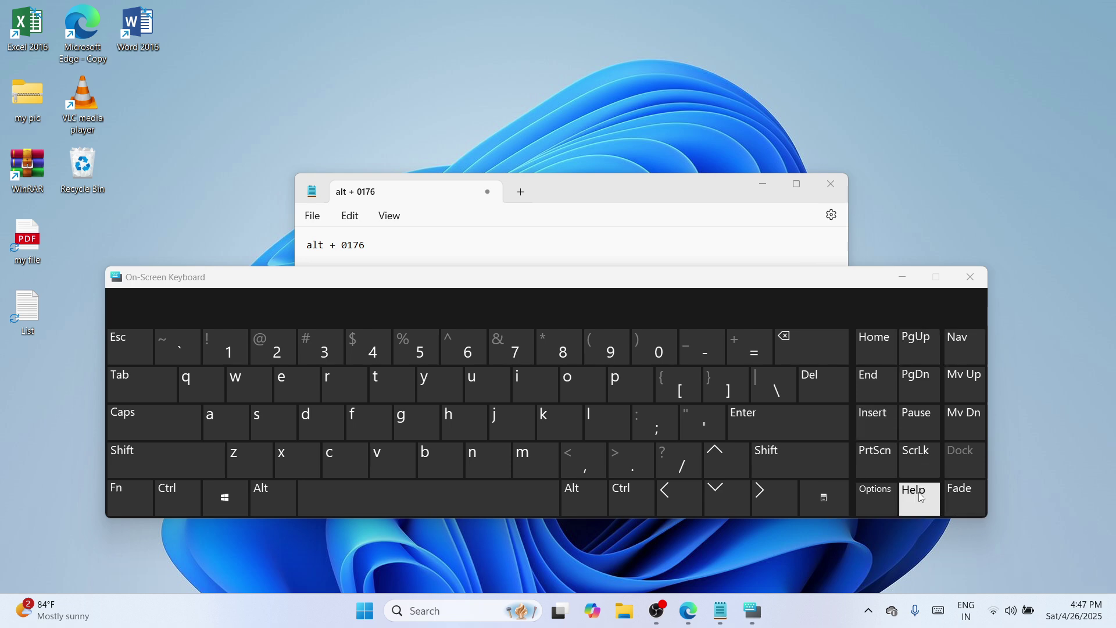
{"action": "left_click", "coordinate": [972, 268]}
{"action": "left_click", "coordinate": [971, 272]}
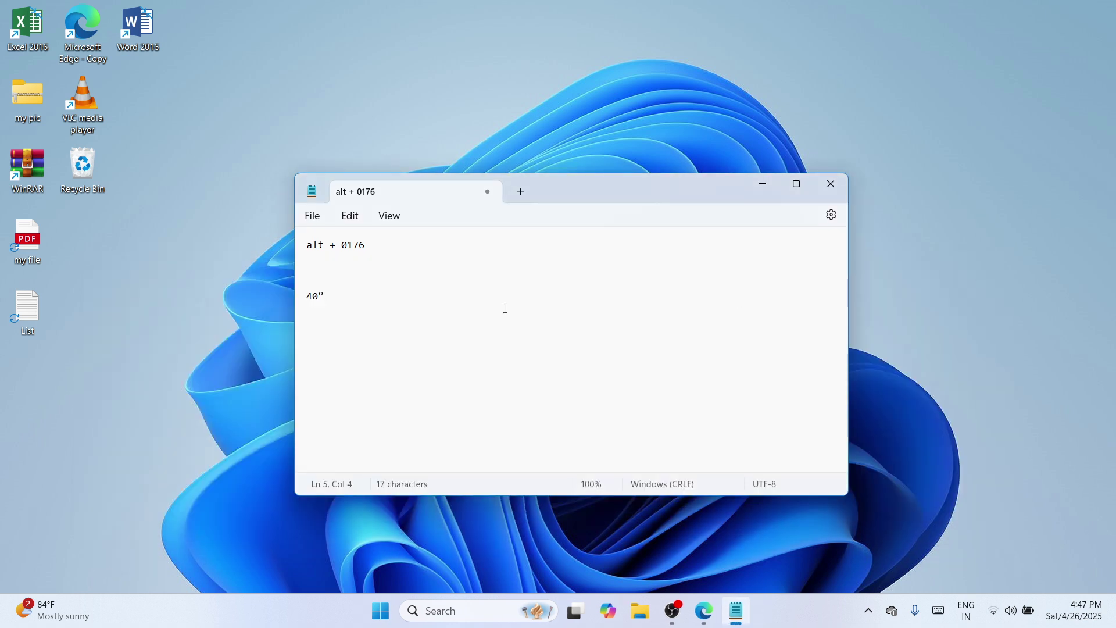
- Add 50° below the 40° line in Notepad, leaving a blank line between them, and start a new line
{"action": "type", "text": "50°"}
{"action": "key", "text": "Return"}
{"action": "key", "text": "Return"}
- Open Character Map through the Windows search and place its window over the lower part of Notepad
{"action": "left_click", "coordinate": [440, 611]}
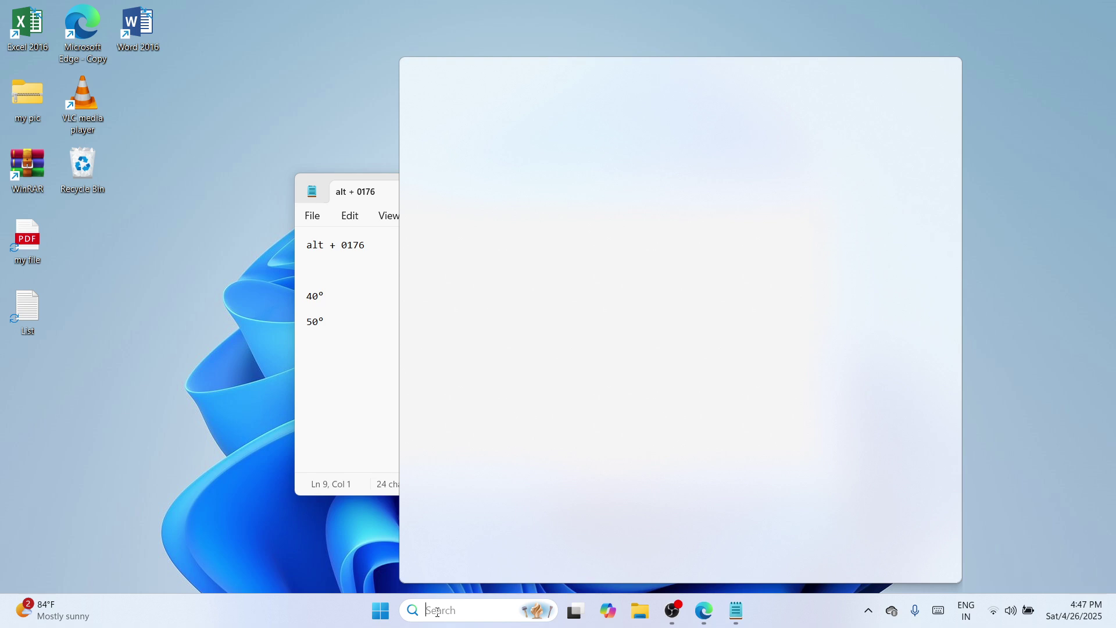
{"action": "type", "text": "cha"}
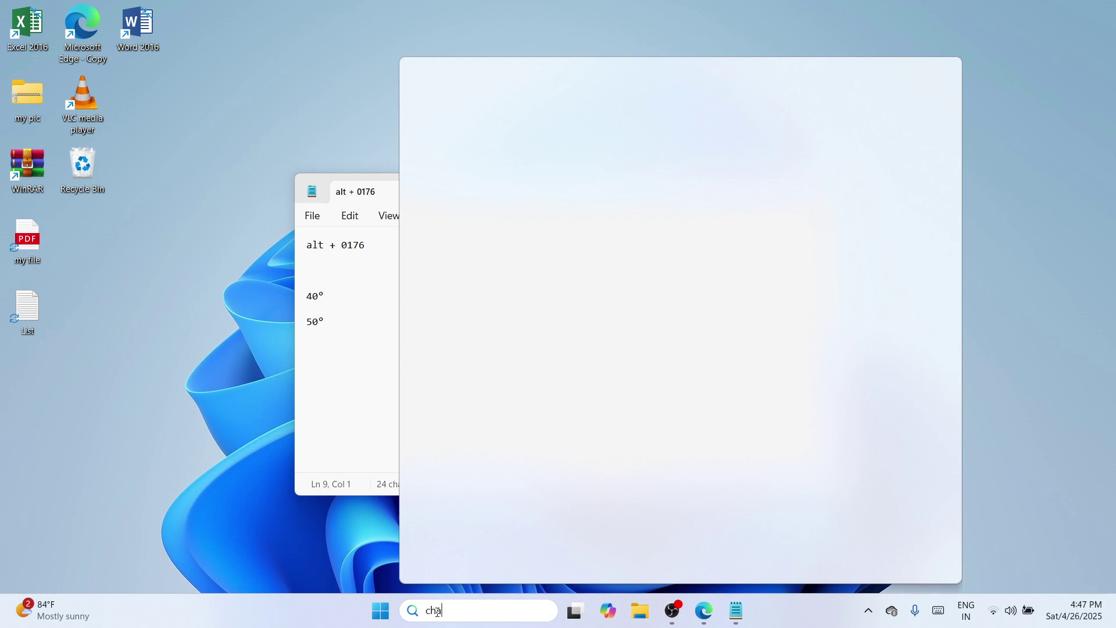
{"action": "type", "text": "racter map"}
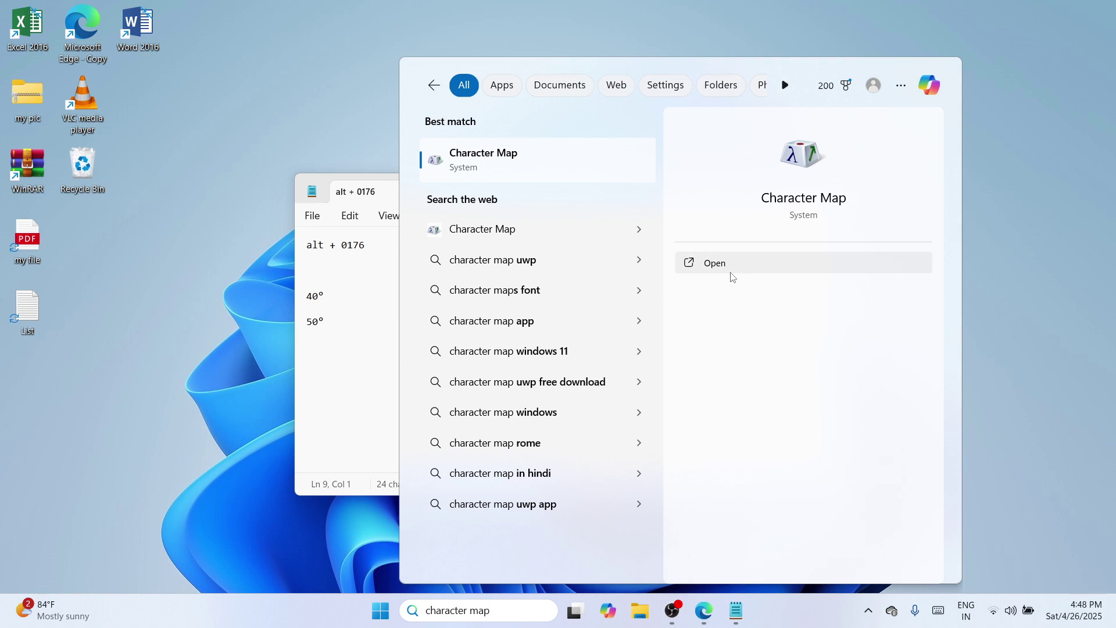
{"action": "left_click", "coordinate": [731, 271]}
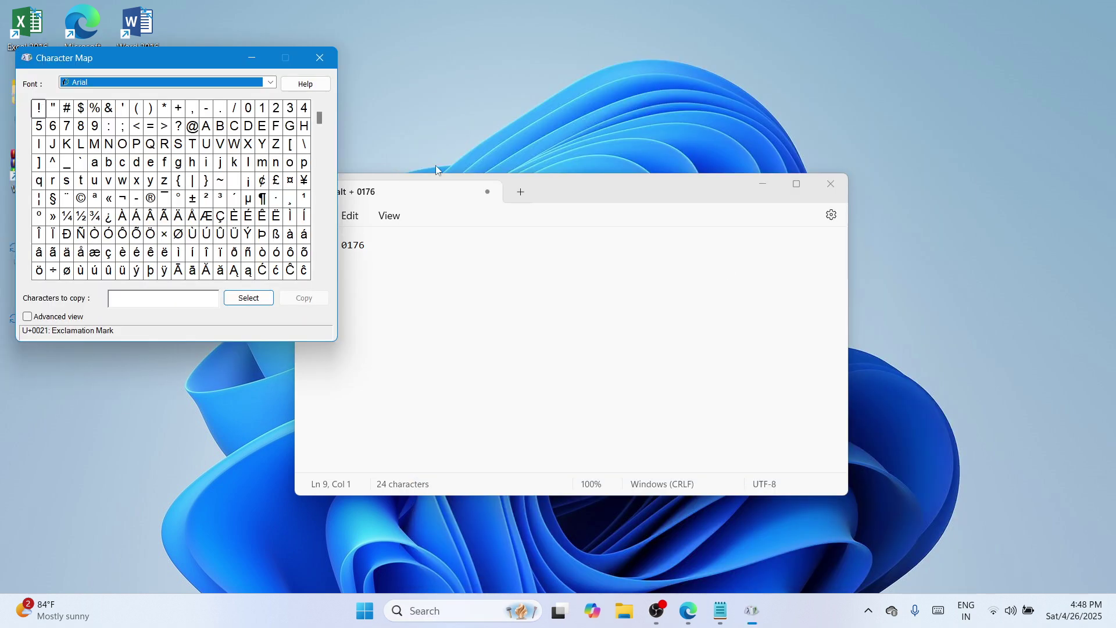
{"action": "left_click_drag", "start_coordinate": [194, 55], "coordinate": [683, 247]}
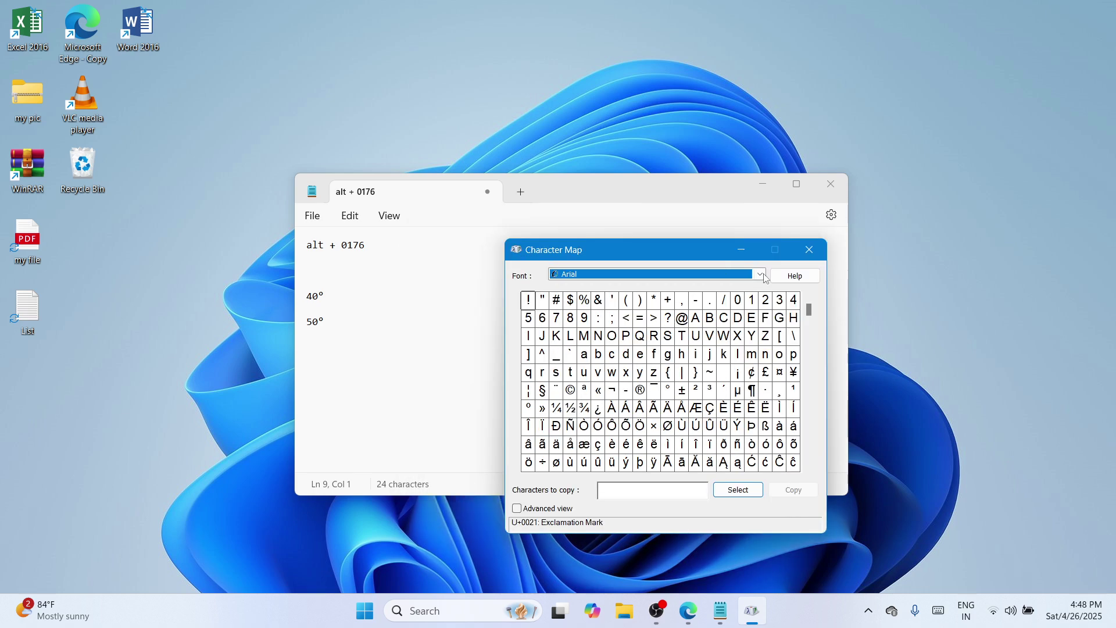
- Set the Character Map font to System
{"action": "left_click", "coordinate": [760, 276]}
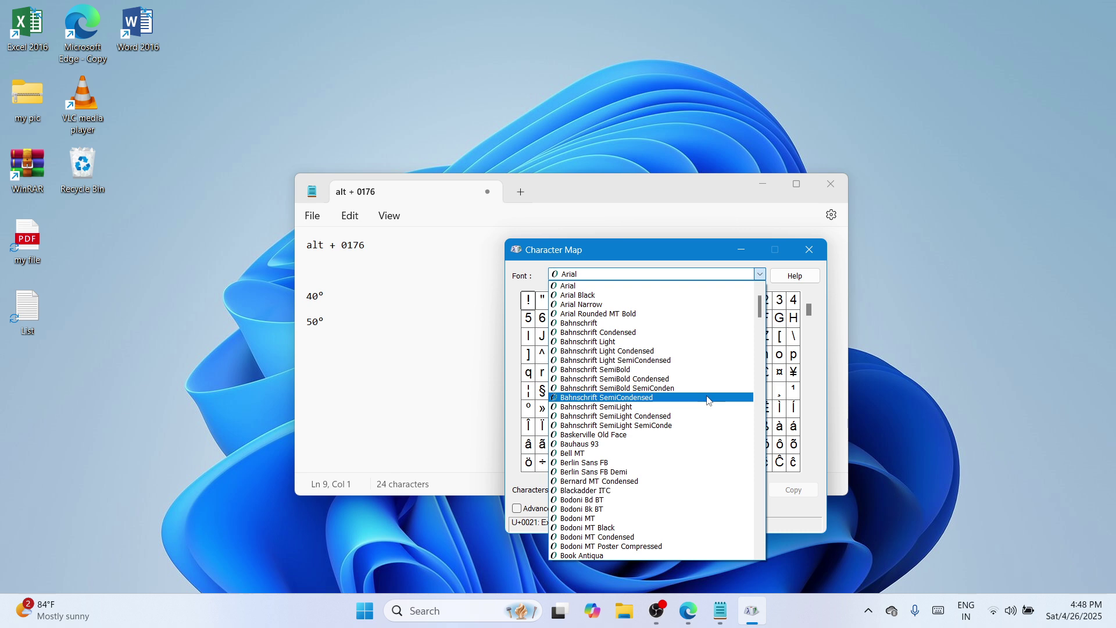
{"action": "left_click_drag", "start_coordinate": [763, 313], "coordinate": [751, 529]}
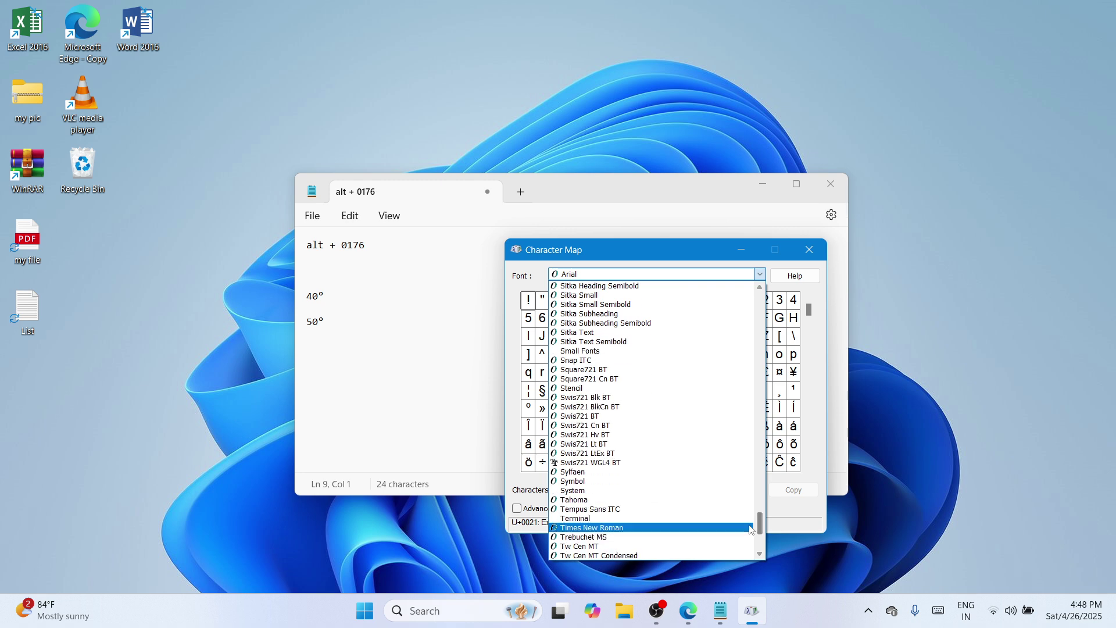
{"action": "left_click", "coordinate": [607, 495]}
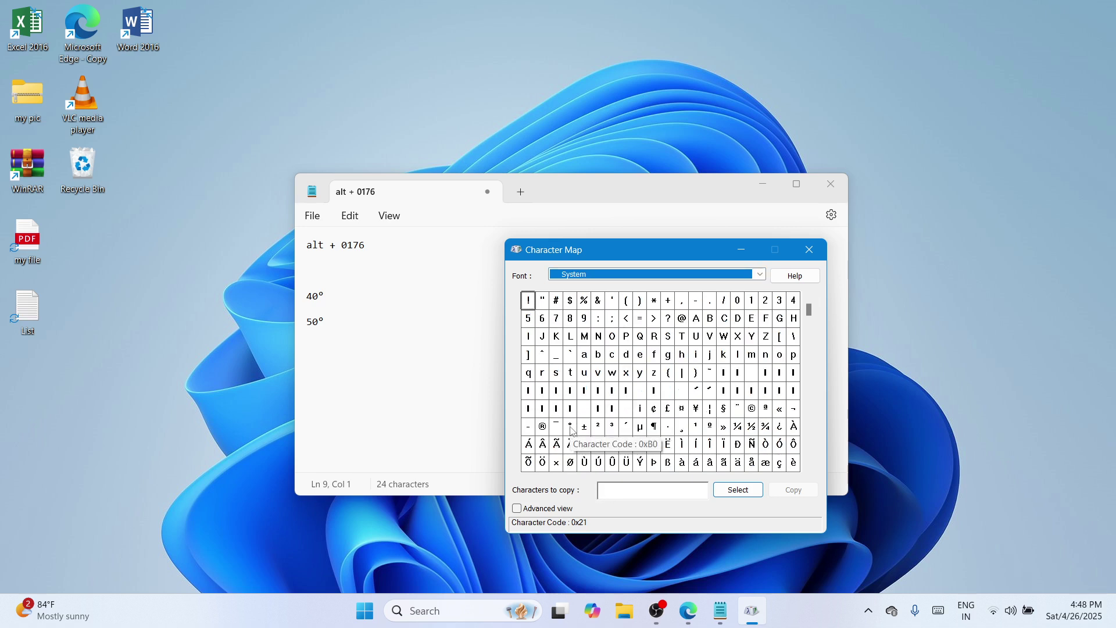
- Switch to Notepad and write 60 on a separate line below 50°
{"action": "left_click", "coordinate": [323, 326]}
{"action": "key", "text": "Return"}
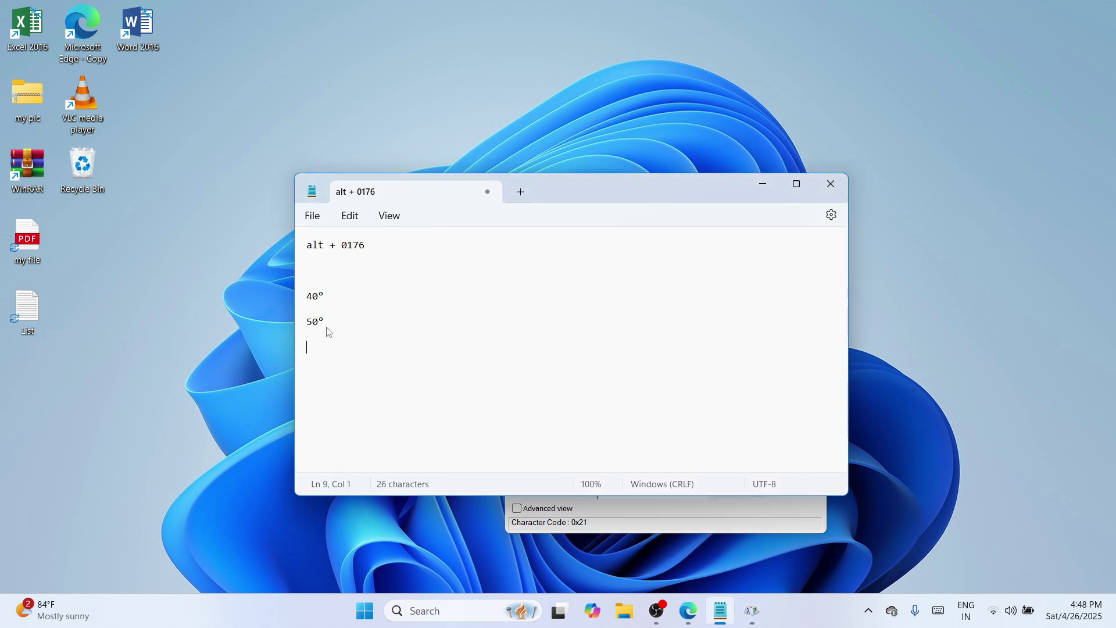
{"action": "type", "text": "60"}
- Switch back to Character Map, select the degree symbol in the character grid, and copy it
{"action": "left_click", "coordinate": [708, 527]}
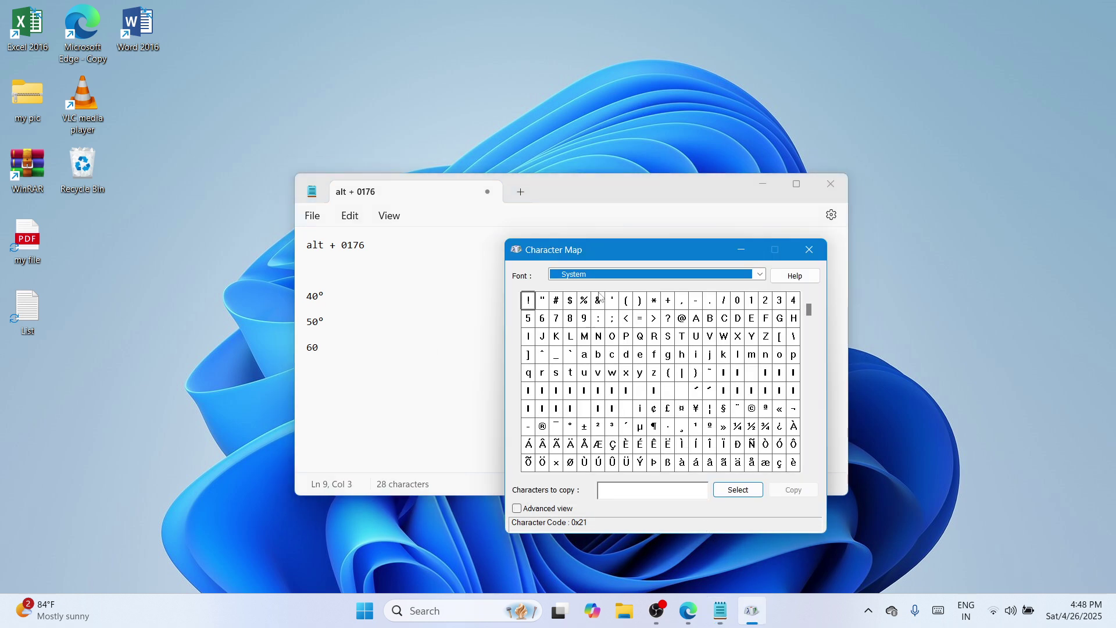
{"action": "left_click", "coordinate": [570, 429]}
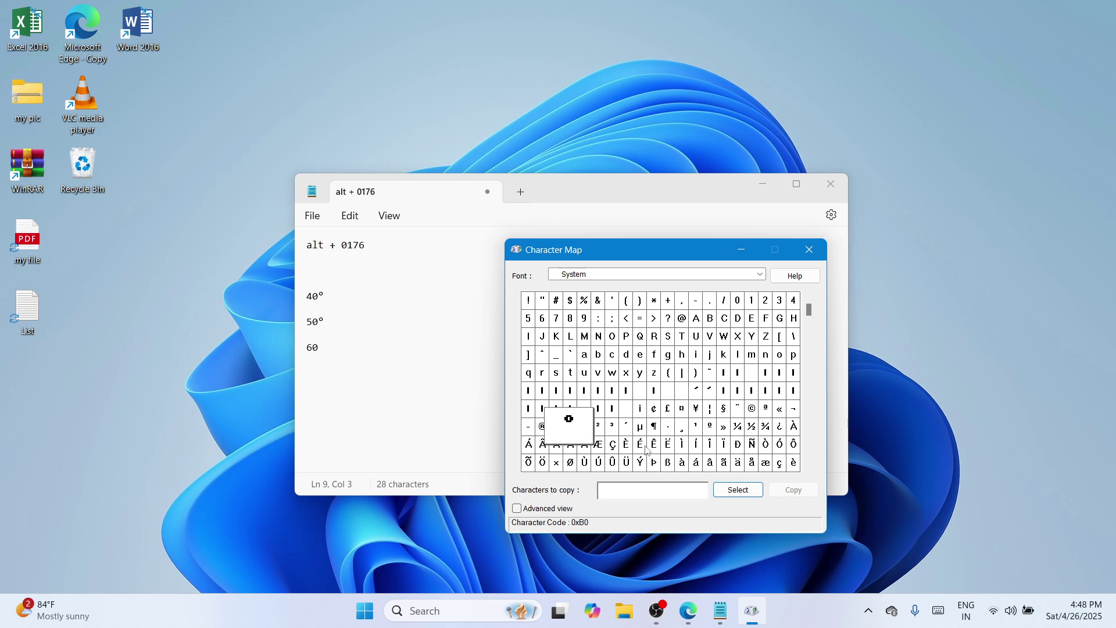
{"action": "left_click", "coordinate": [745, 492]}
{"action": "left_click", "coordinate": [777, 494]}
- Paste the copied degree symbol directly after 60 in Notepad
{"action": "left_click", "coordinate": [323, 351]}
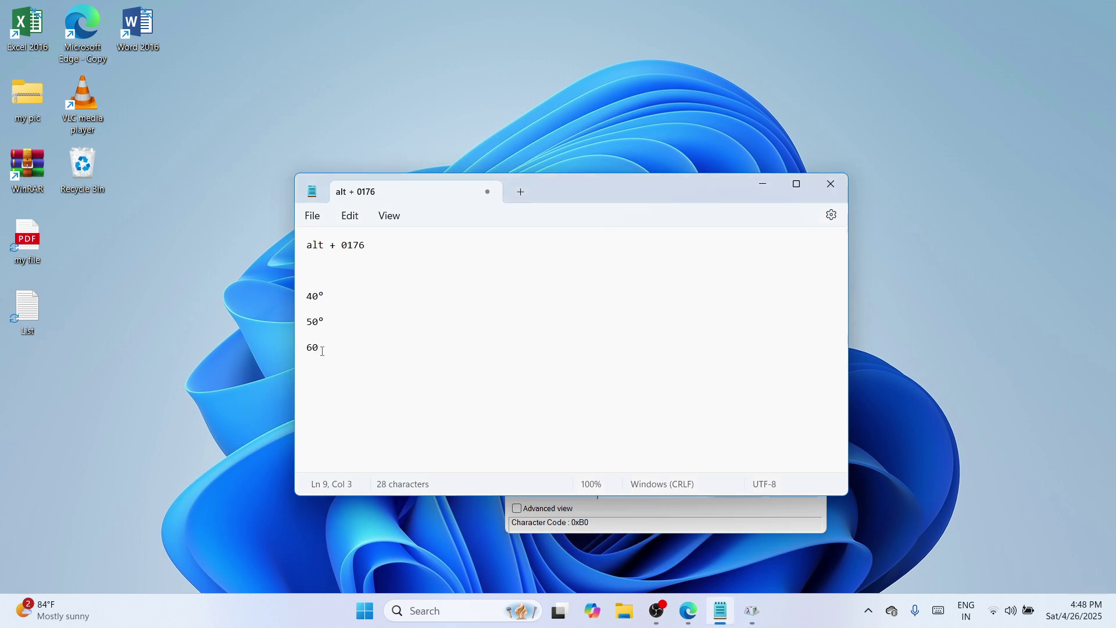
{"action": "right_click", "coordinate": [323, 351]}
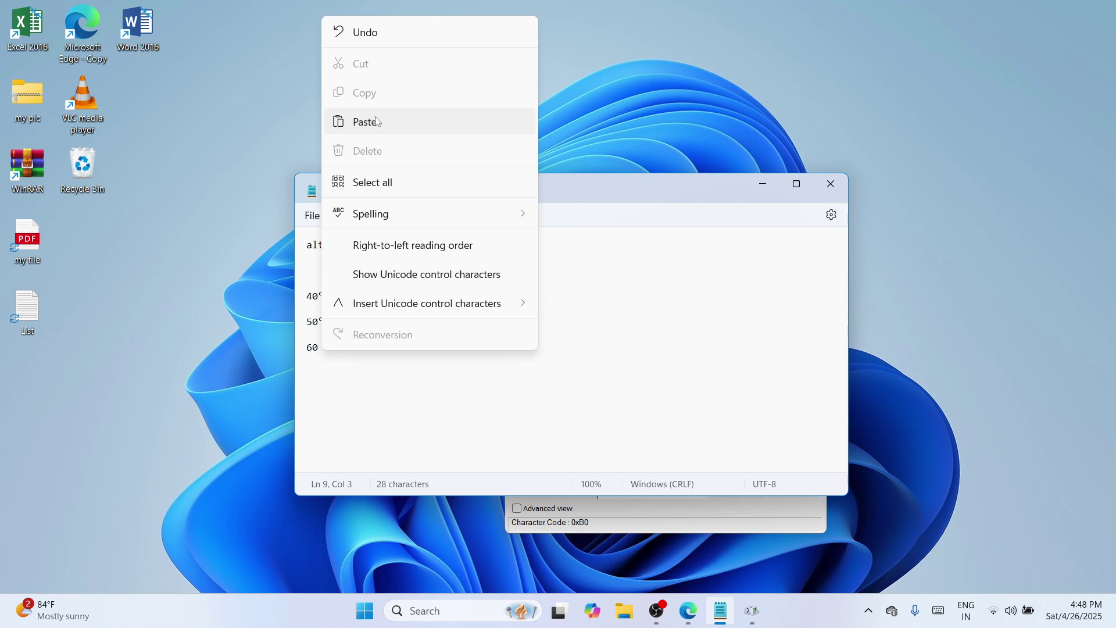
{"action": "left_click", "coordinate": [378, 122]}
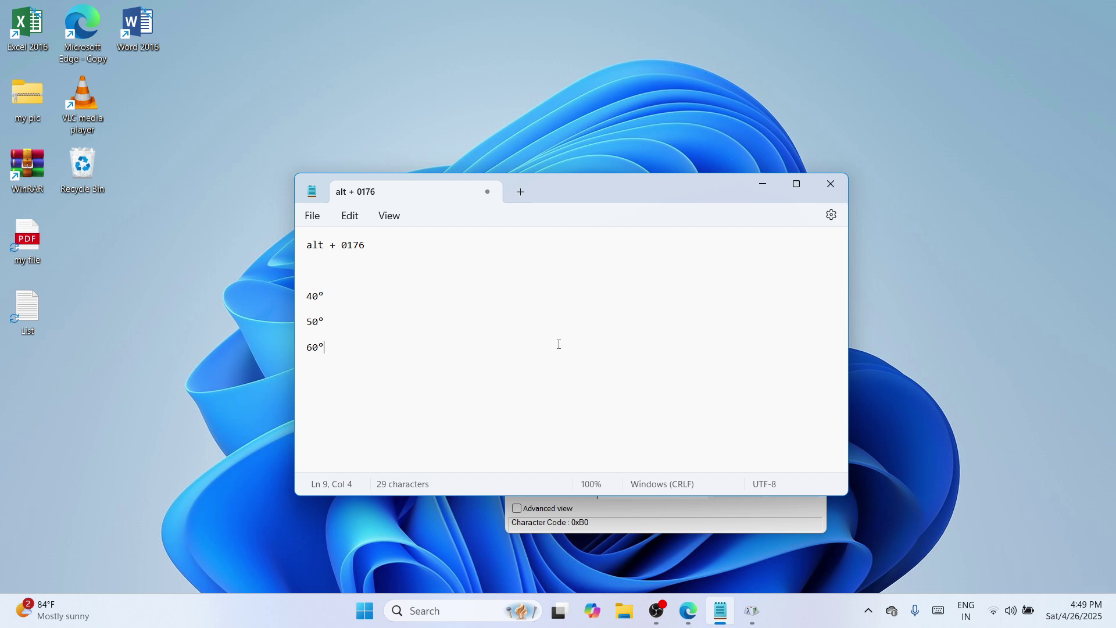
- Move the Notepad window aside and bring Character Map to the front so both are in view
{"action": "left_click_drag", "start_coordinate": [618, 183], "coordinate": [442, 174]}
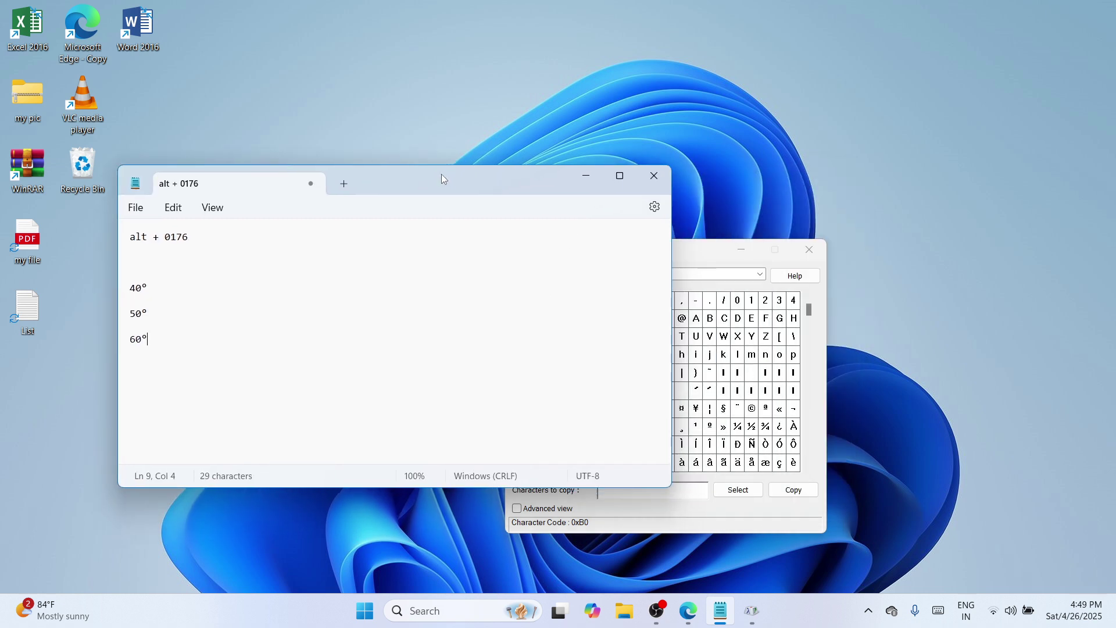
{"action": "left_click", "coordinate": [702, 260]}
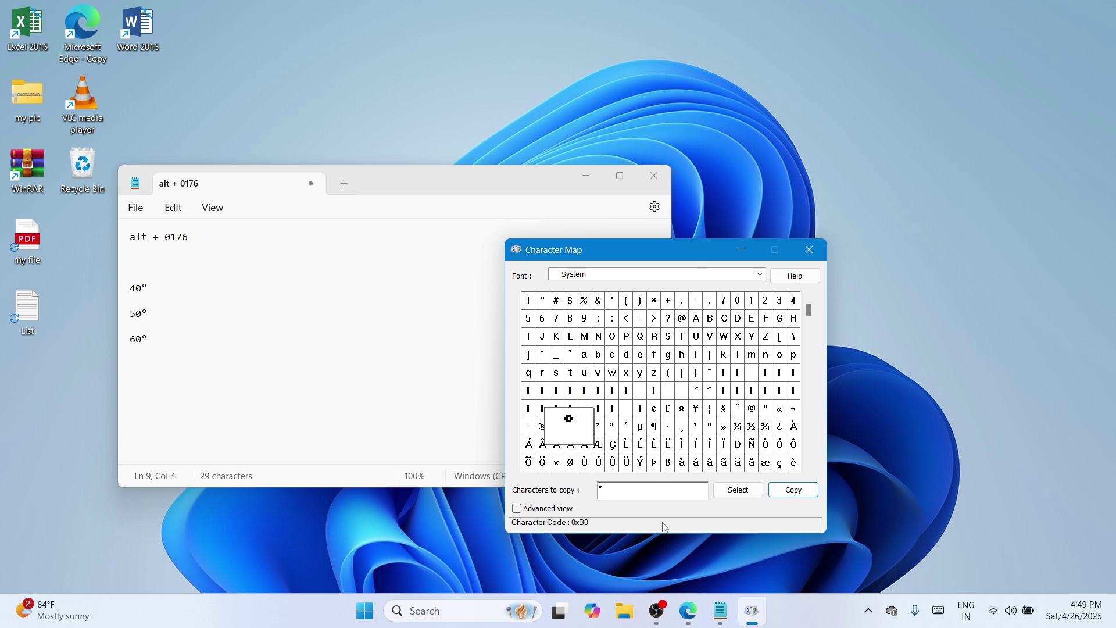
{"action": "left_click", "coordinate": [664, 611]}
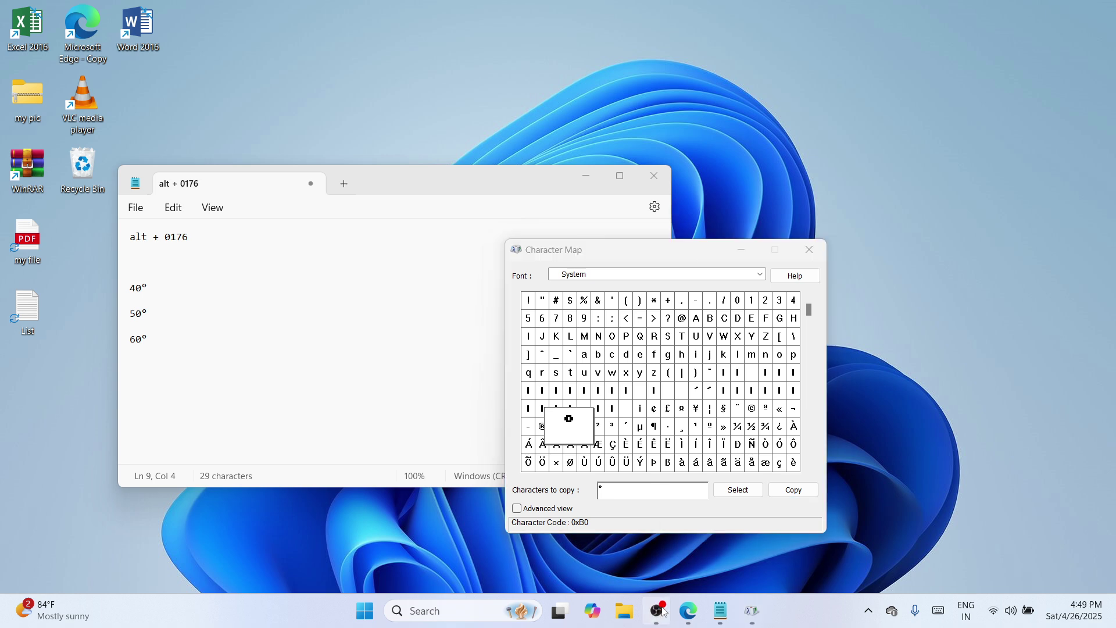